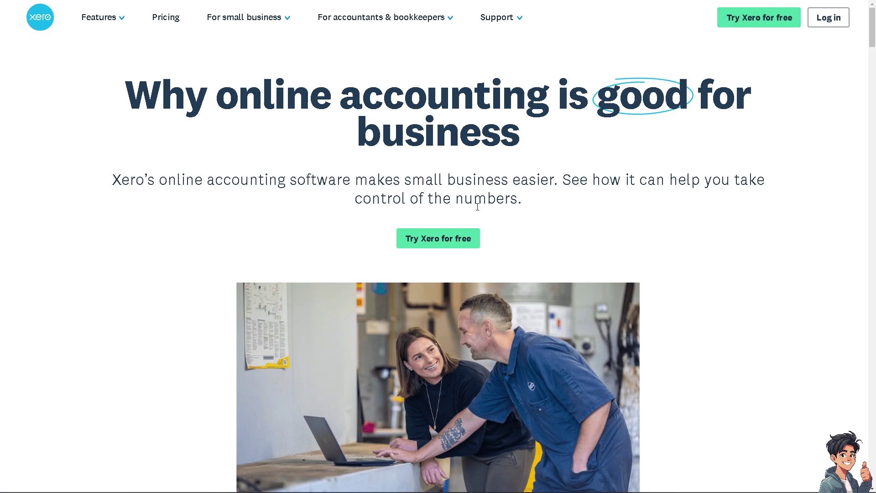
- Open the 'Start a 30-day free trial' signup form from the Xero homepage
{"action": "left_click", "coordinate": [439, 238]}
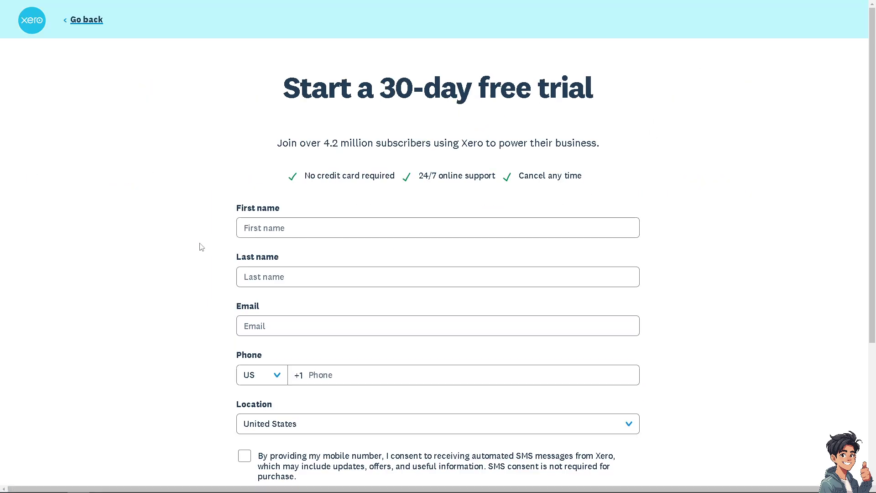
- Agree to automated SMS messages, finish the trial signup and land on the Xero App Store
{"action": "left_click", "coordinate": [245, 455]}
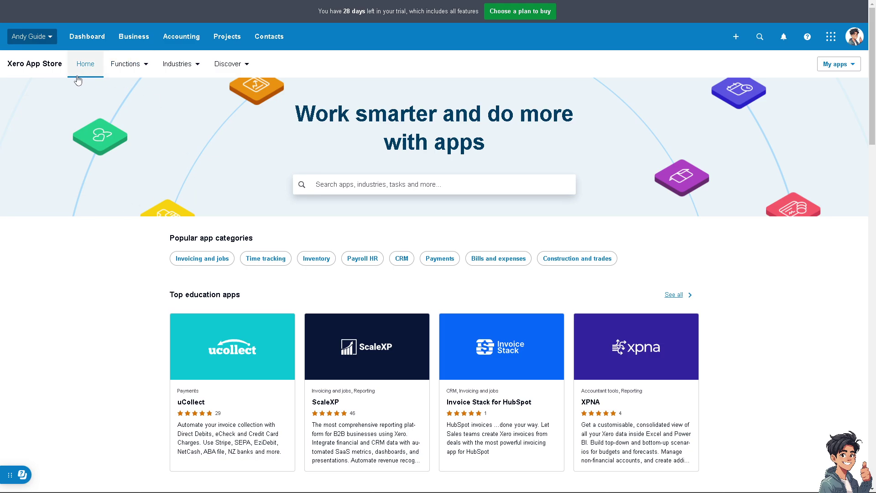
- Switch to Demo Company (US) and show its Checking Account reconciliation with 29 statement lines
{"action": "left_click", "coordinate": [49, 38]}
{"action": "left_click", "coordinate": [64, 184]}
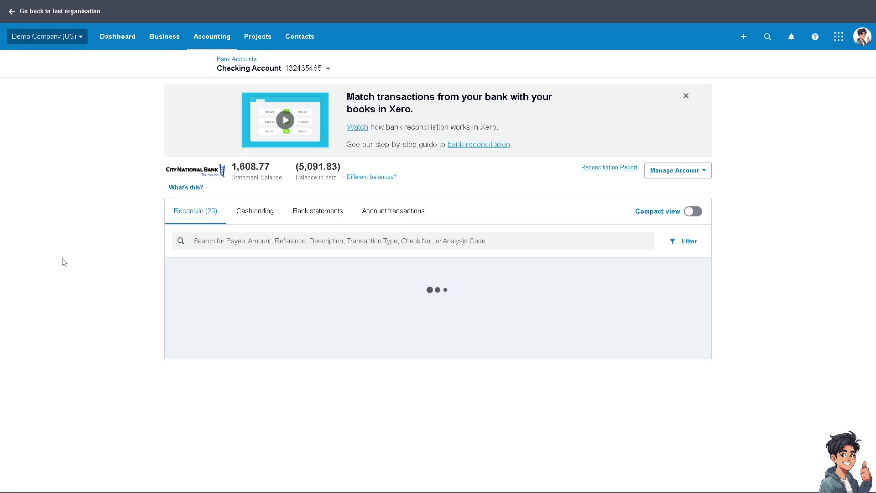
{"action": "left_click", "coordinate": [79, 37]}
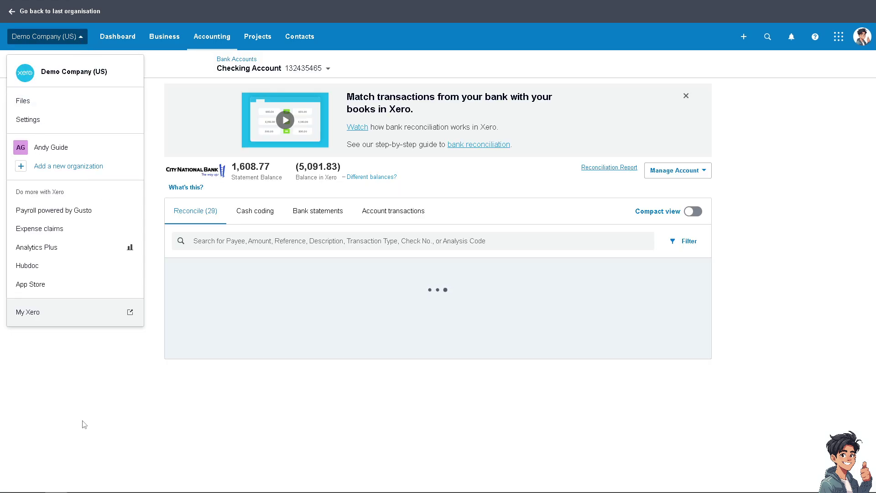
{"action": "left_click", "coordinate": [171, 392]}
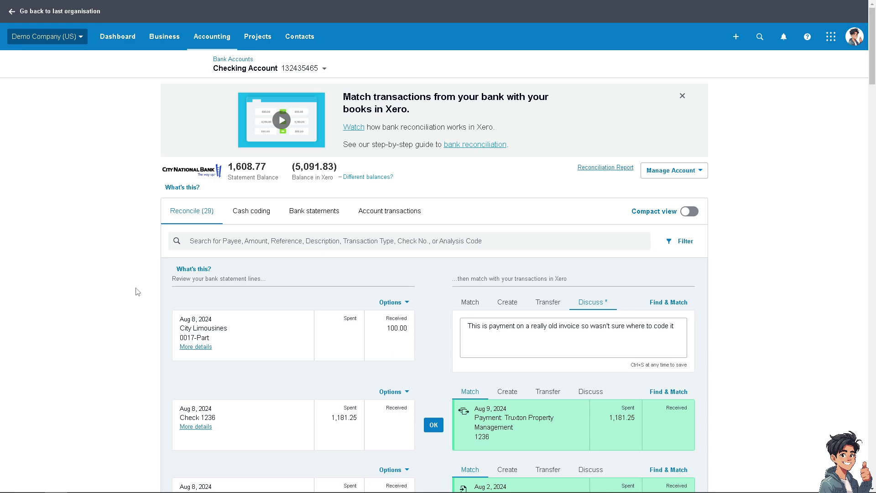
- Open Demo Company (US)'s Invoices list of 42 invoices from the Business menu
{"action": "left_click", "coordinate": [174, 38]}
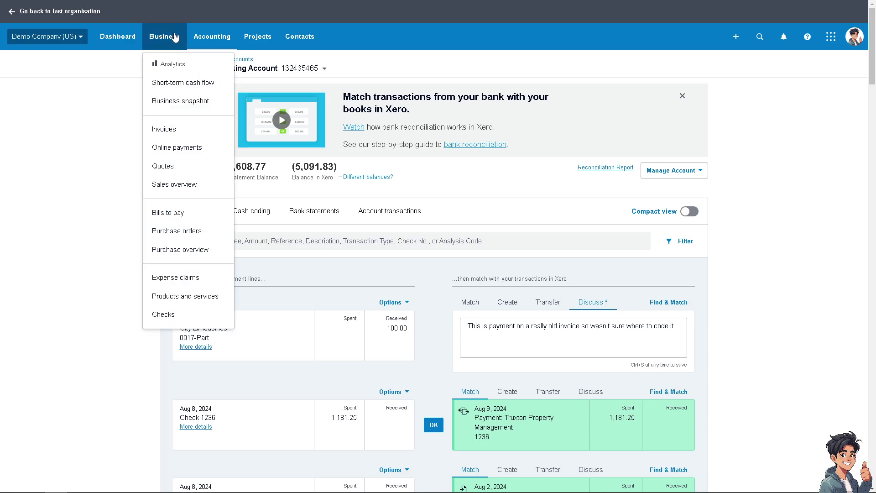
{"action": "left_click", "coordinate": [177, 129]}
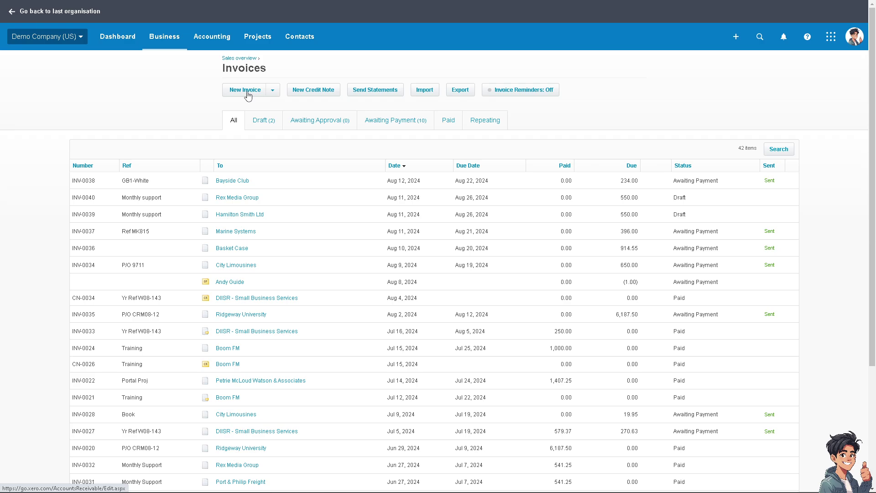
- Create a blank invoice INV-0041 dated Aug 18, 2024, due Sep 1, 2024
{"action": "left_click", "coordinate": [271, 94]}
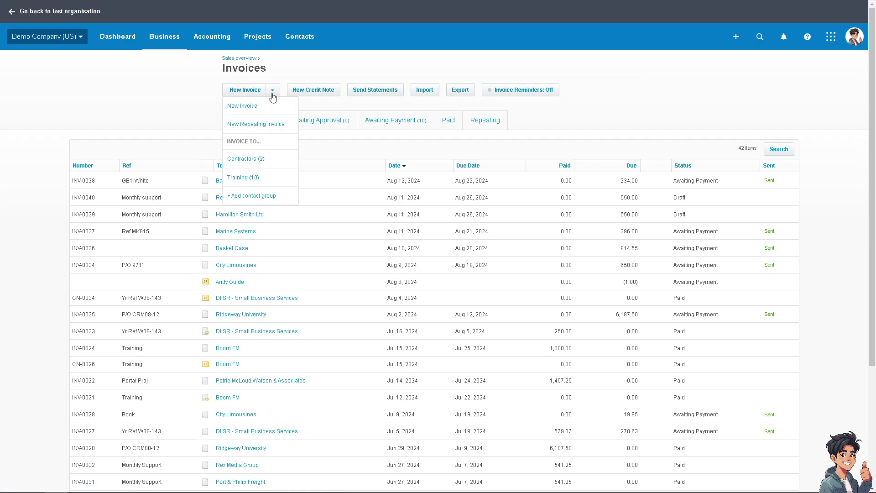
{"action": "left_click", "coordinate": [600, 98]}
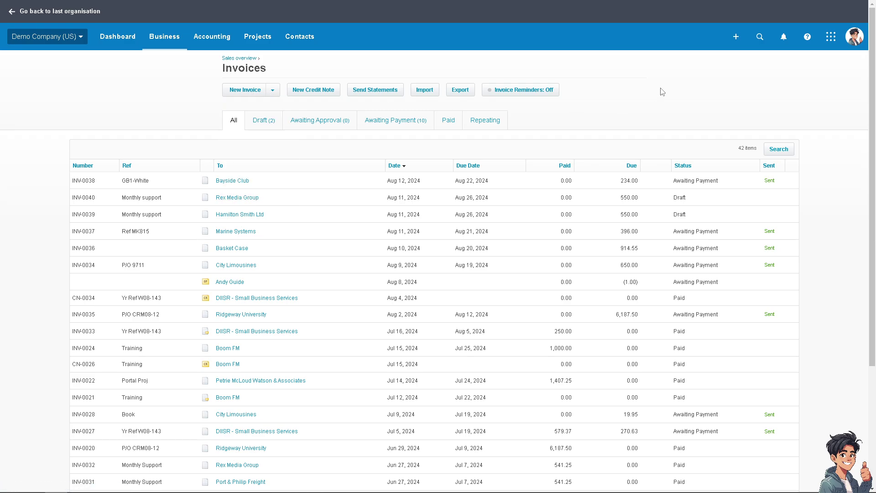
{"action": "left_click", "coordinate": [736, 40]}
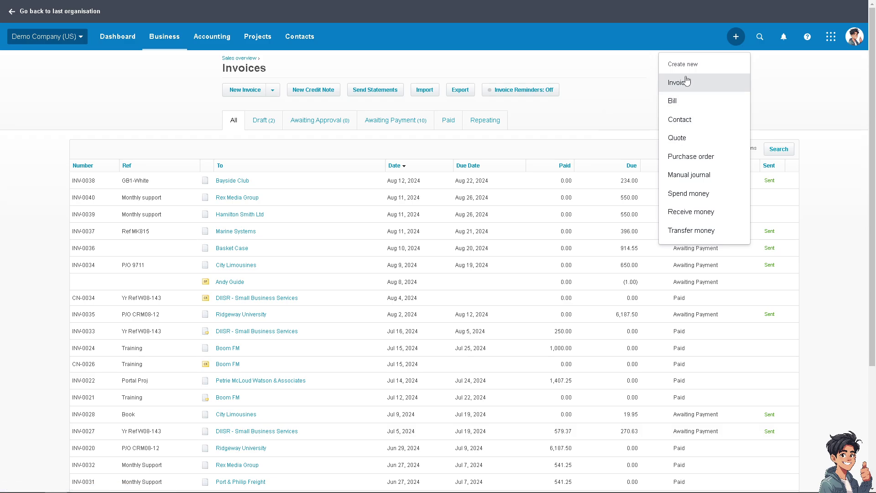
{"action": "left_click", "coordinate": [251, 91]}
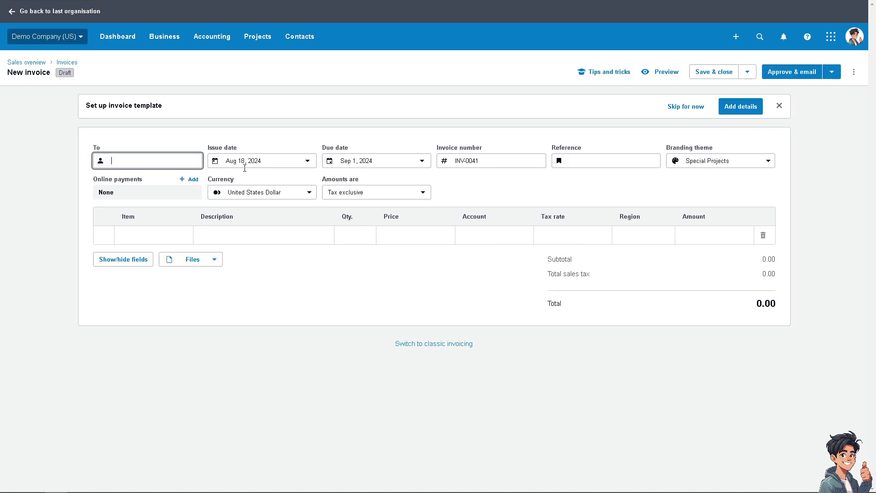
- Address INV-0041 to the matching existing contact with USD 1.00 credit, saving it as draft
{"action": "left_click", "coordinate": [137, 158]}
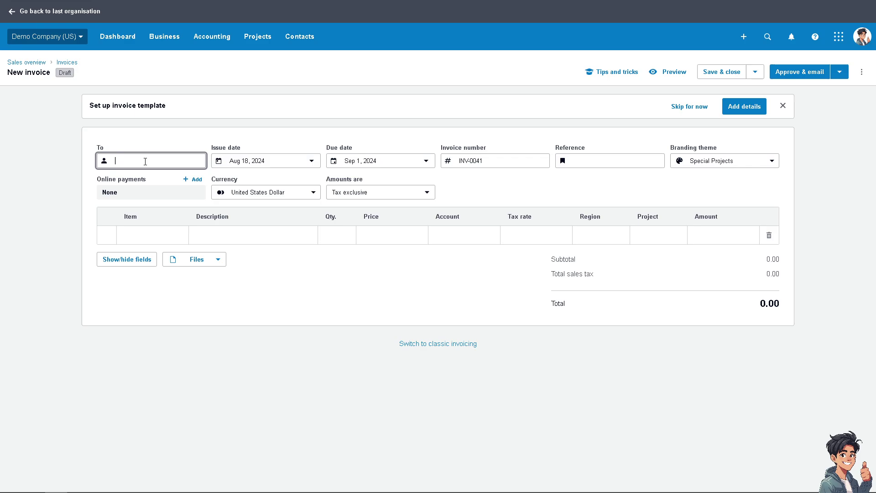
{"action": "type", "text": "andy"}
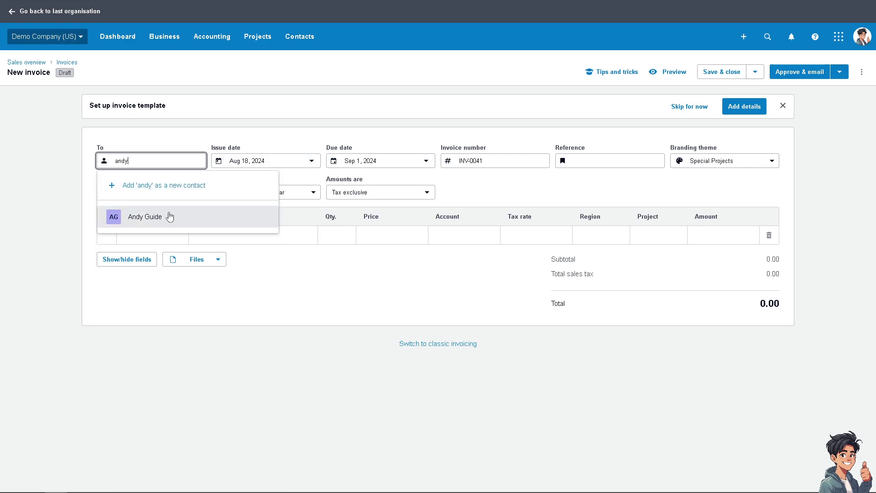
{"action": "left_click", "coordinate": [169, 217]}
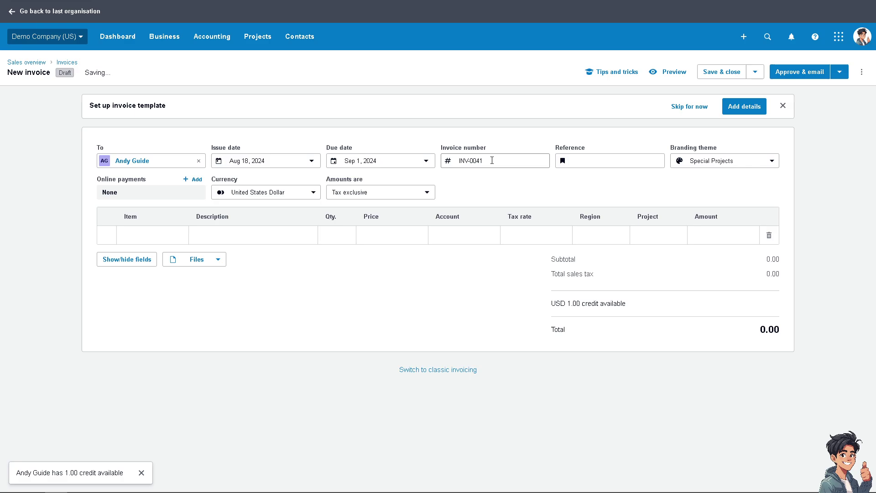
{"action": "left_click", "coordinate": [597, 160]}
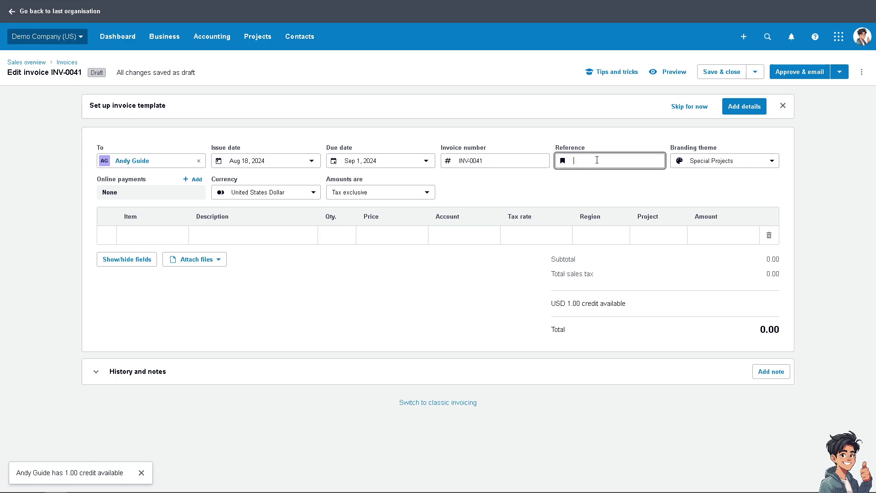
{"action": "left_click", "coordinate": [739, 163]}
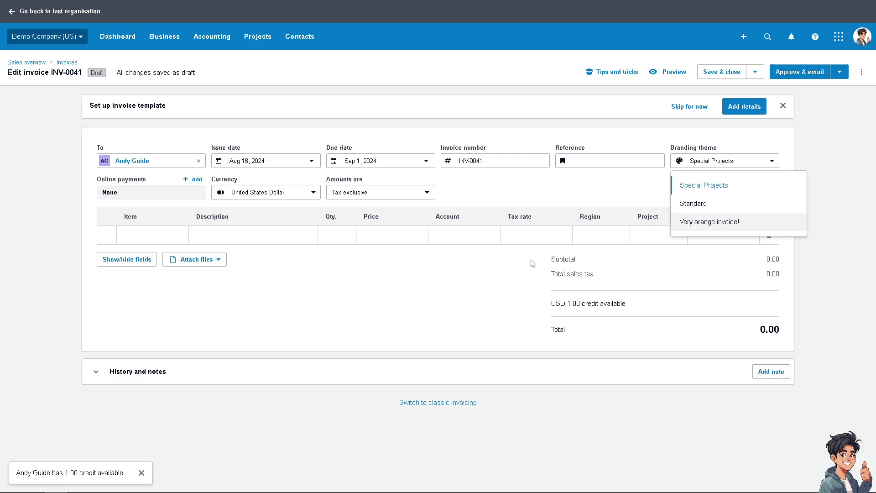
- Add a 'Golf balls - white single' product line to INV-0041
{"action": "left_click", "coordinate": [187, 299]}
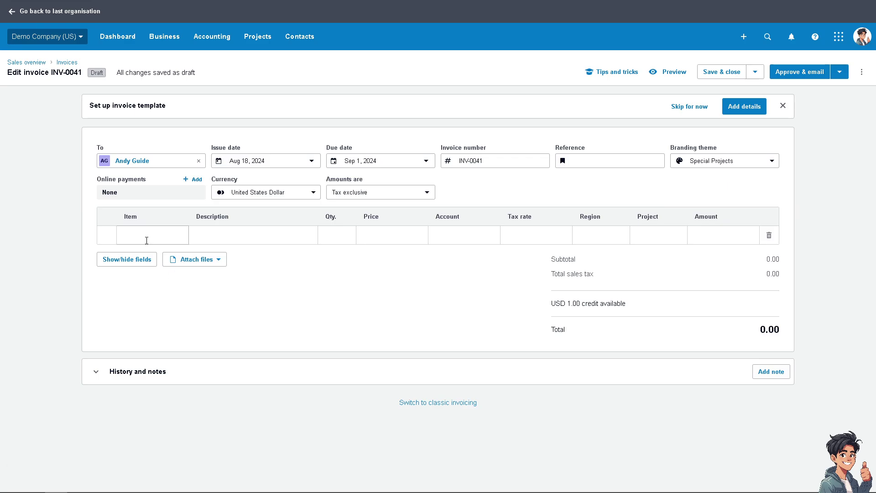
{"action": "left_click", "coordinate": [164, 236]}
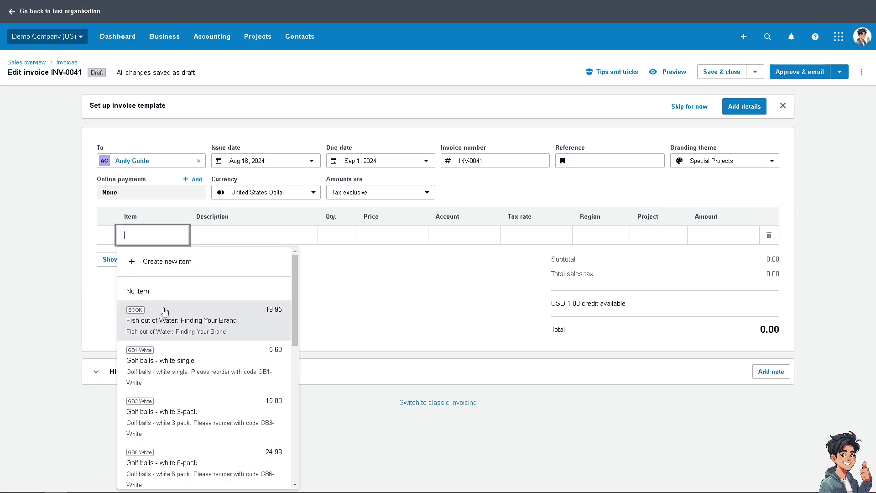
{"action": "left_click", "coordinate": [179, 372]}
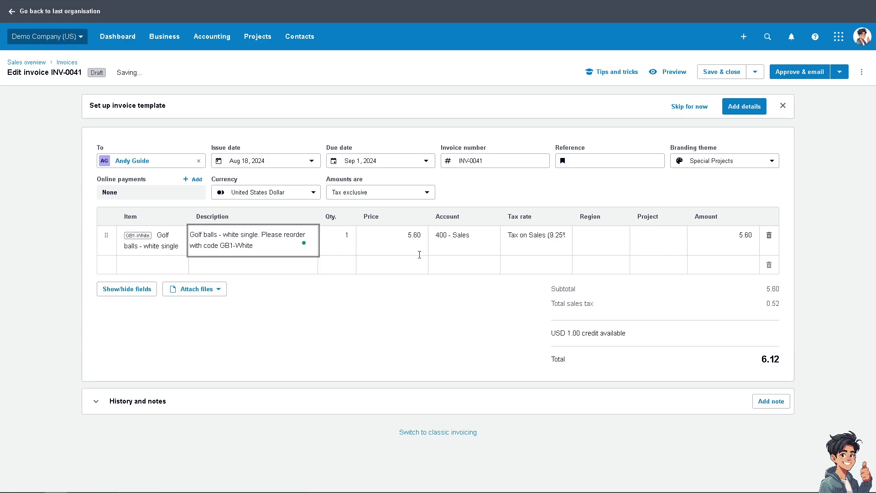
- Set the golf balls line to quantity 20, price 1 and line amount 1.00
{"action": "left_click", "coordinate": [355, 241]}
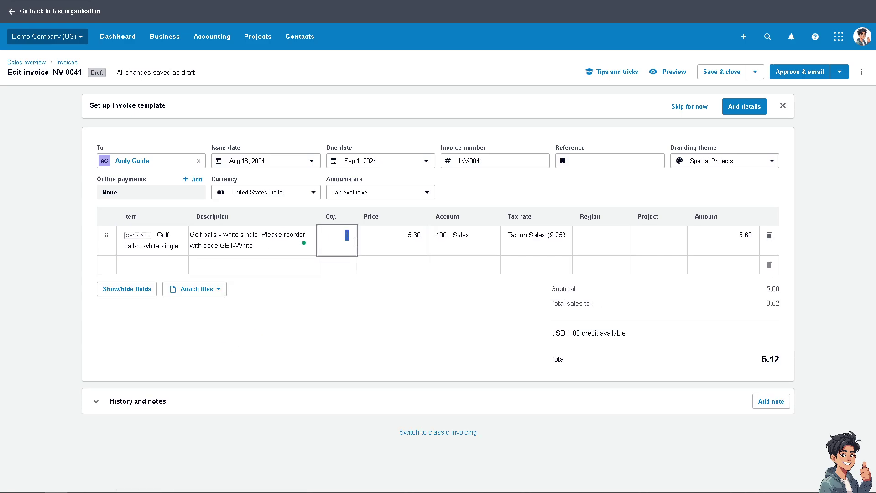
{"action": "type", "text": "20"}
{"action": "left_click", "coordinate": [393, 330]}
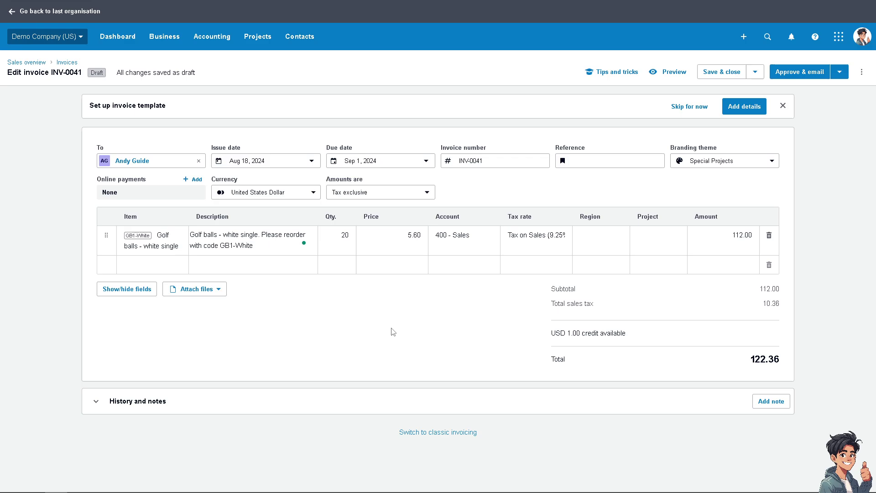
{"action": "left_click", "coordinate": [414, 238]}
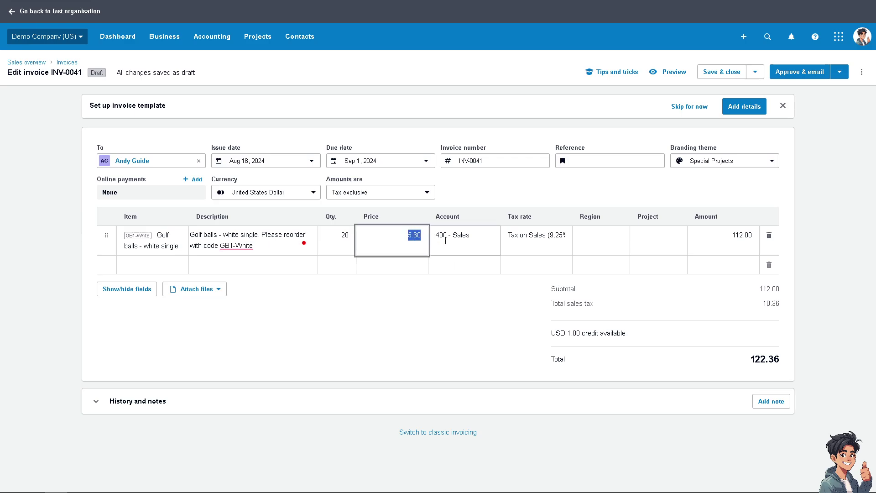
{"action": "type", "text": "1"}
{"action": "left_click", "coordinate": [469, 304]}
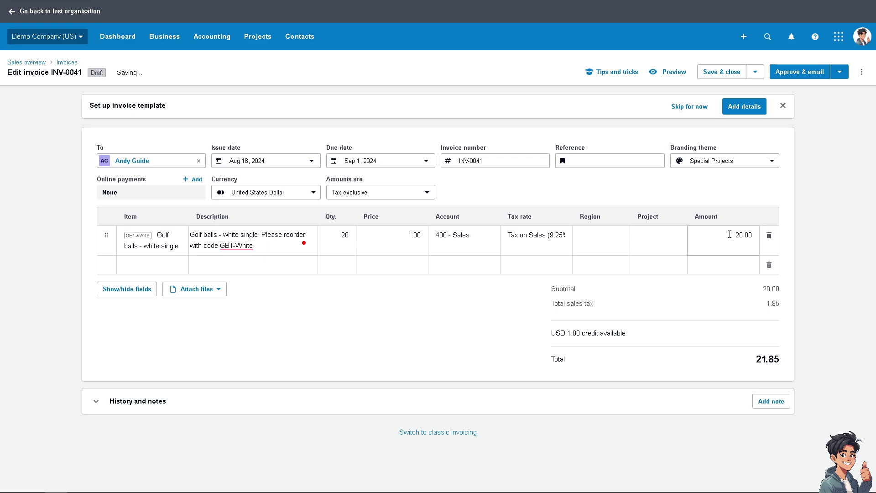
{"action": "left_click", "coordinate": [758, 228]}
{"action": "type", "text": "1"}
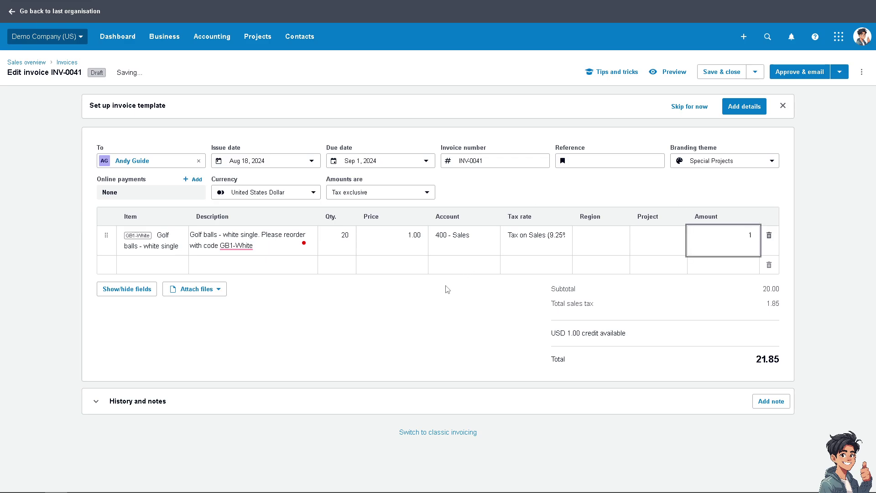
{"action": "left_click", "coordinate": [447, 292]}
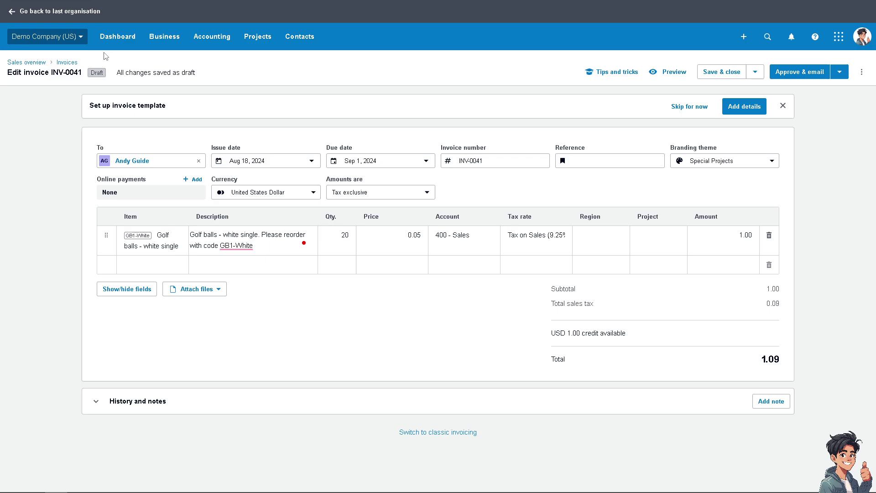
- Return to the invoice list and open Bayside Club's invoice INV-0038, awaiting payment
{"action": "left_click", "coordinate": [11, 18]}
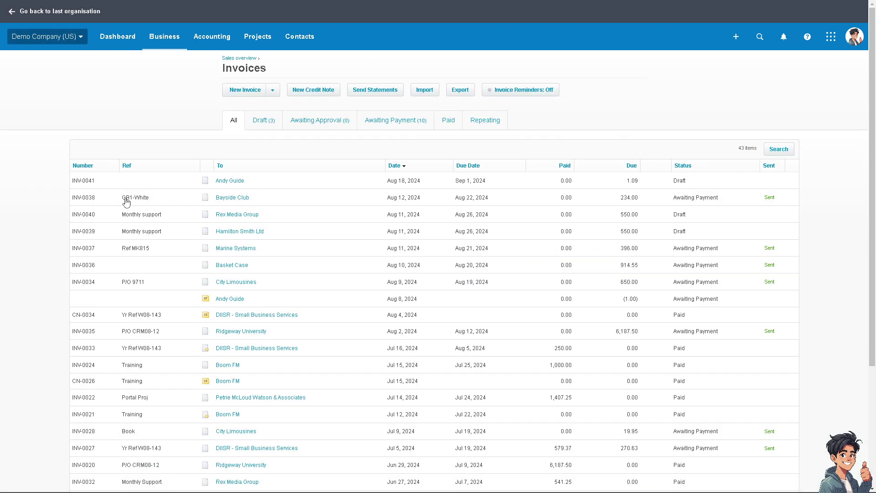
{"action": "left_click", "coordinate": [240, 197]}
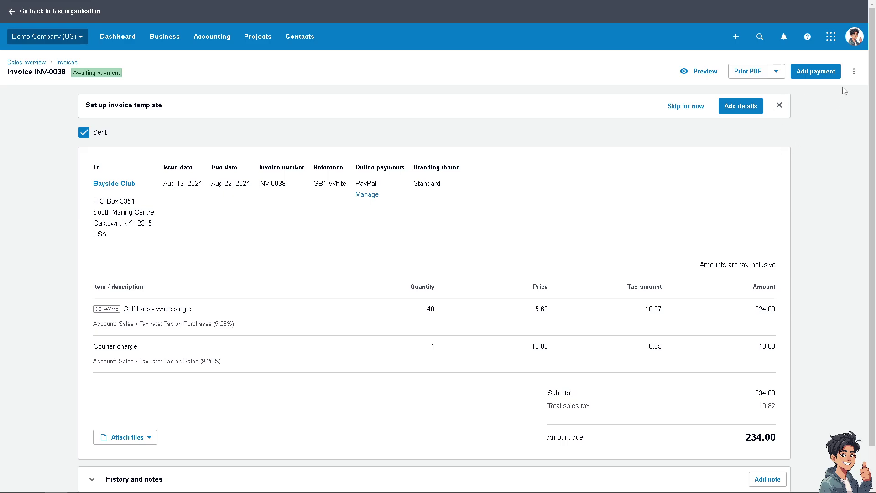
{"action": "left_click", "coordinate": [853, 73]}
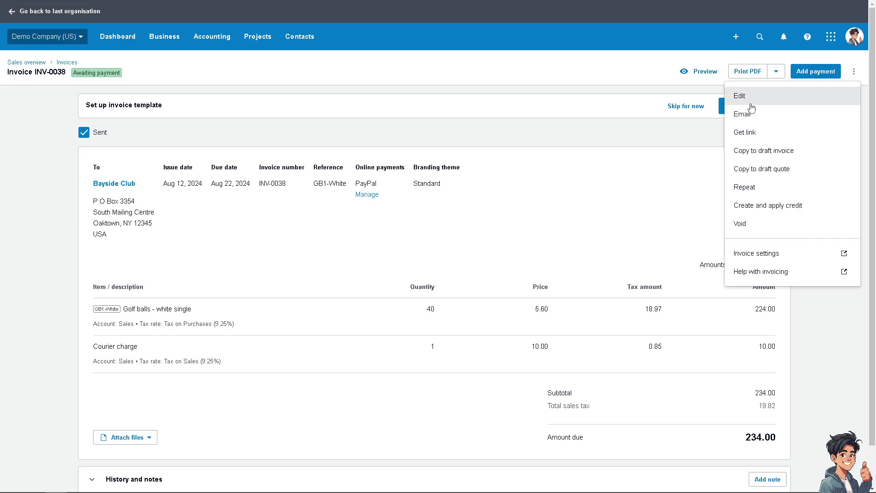
{"action": "left_click", "coordinate": [776, 72]}
{"action": "left_click", "coordinate": [711, 96]}
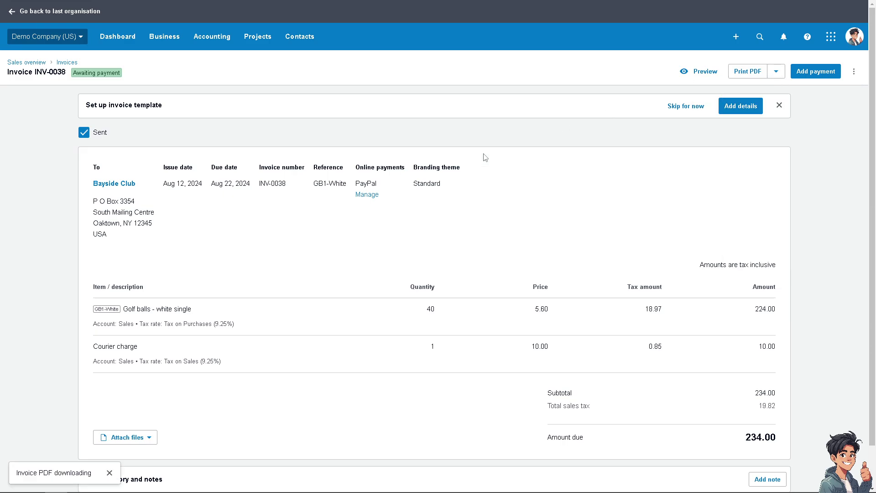
{"action": "scroll", "coordinate": [456, 192], "scroll_direction": "down", "scroll_amount": 1}
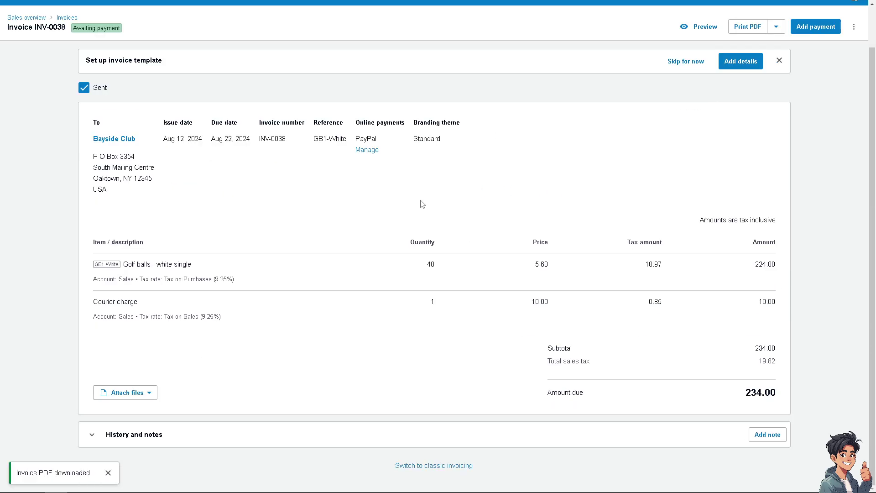
{"action": "left_click", "coordinate": [358, 243]}
{"action": "scroll", "coordinate": [322, 246], "scroll_direction": "up", "scroll_amount": 1}
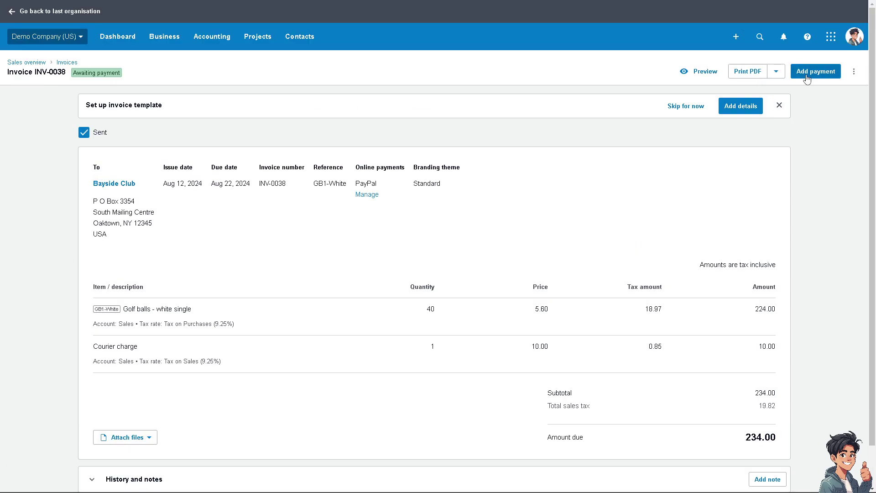
{"action": "left_click", "coordinate": [808, 73]}
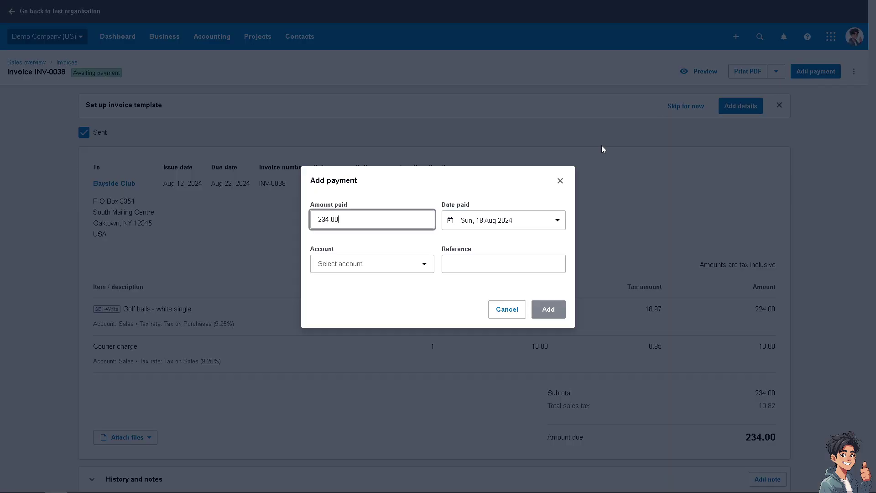
{"action": "double_click", "coordinate": [352, 221]}
{"action": "left_click", "coordinate": [409, 263]}
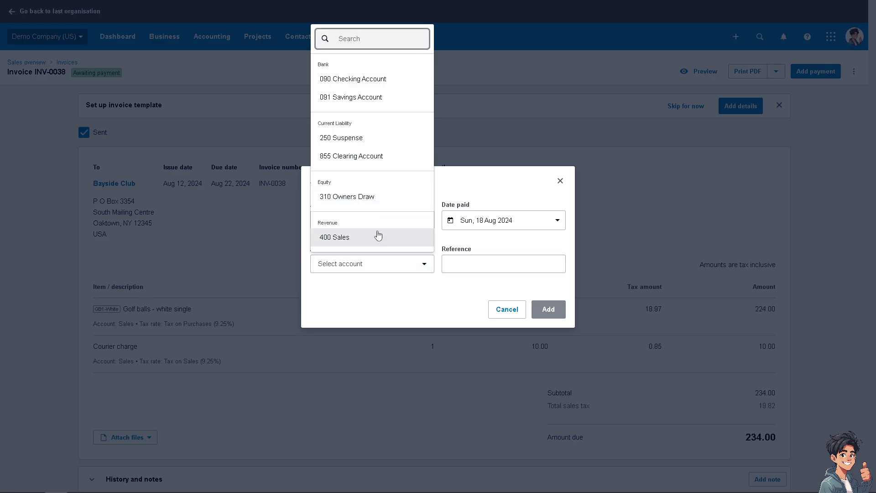
{"action": "left_click", "coordinate": [482, 188]}
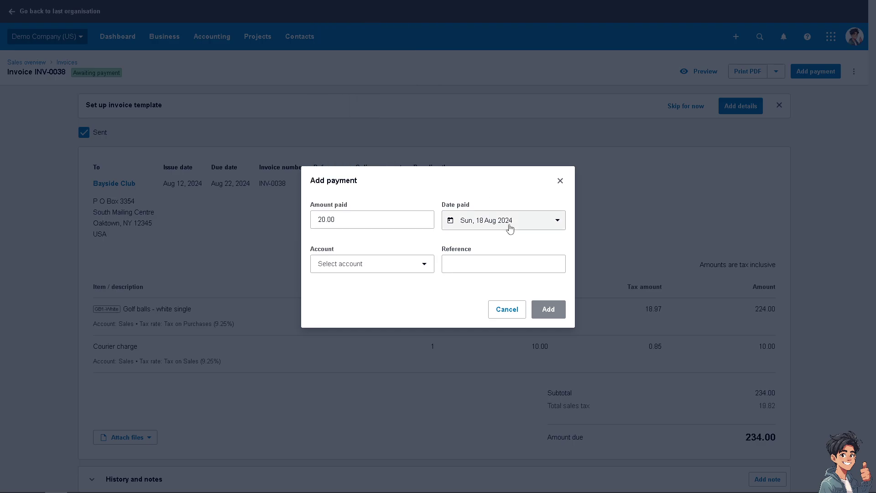
{"action": "left_click", "coordinate": [475, 266]}
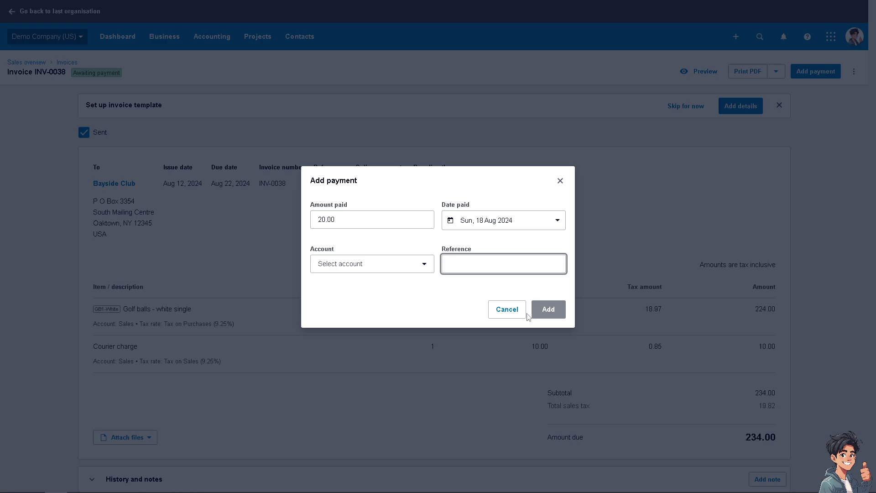
{"action": "left_click", "coordinate": [560, 181]}
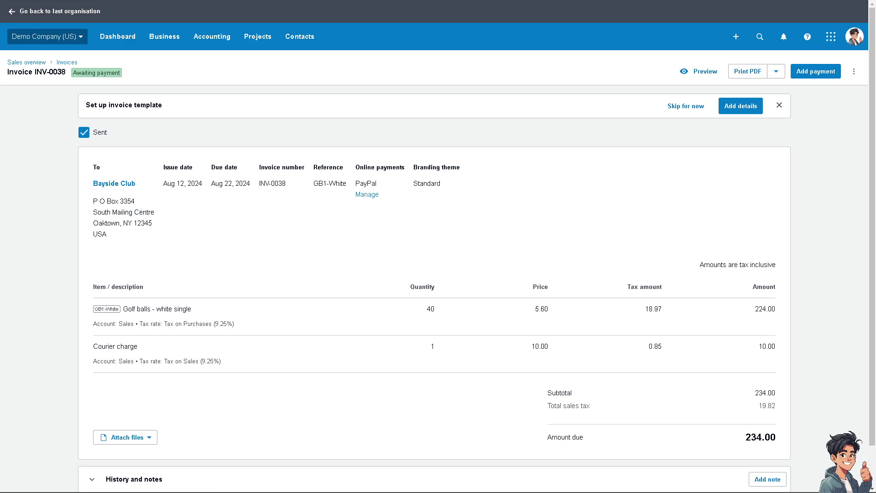
{"action": "scroll", "coordinate": [432, 280], "scroll_direction": "down", "scroll_amount": 2}
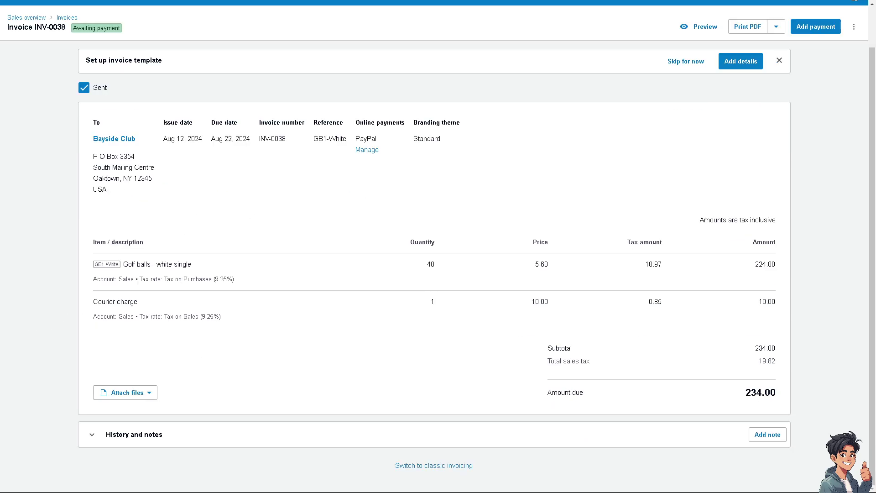